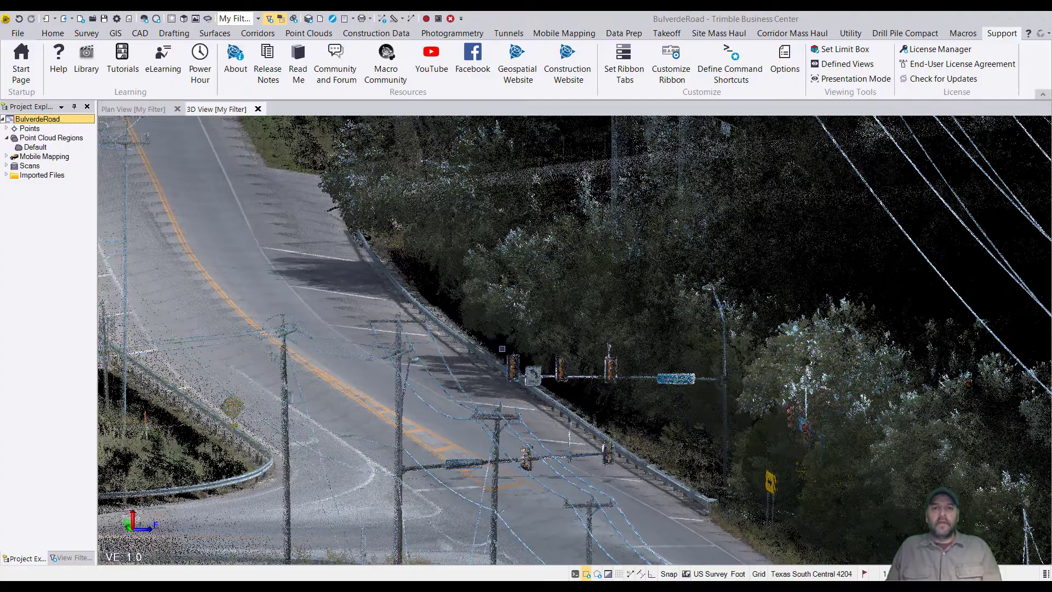
scroll(422, 319, "up", 3)
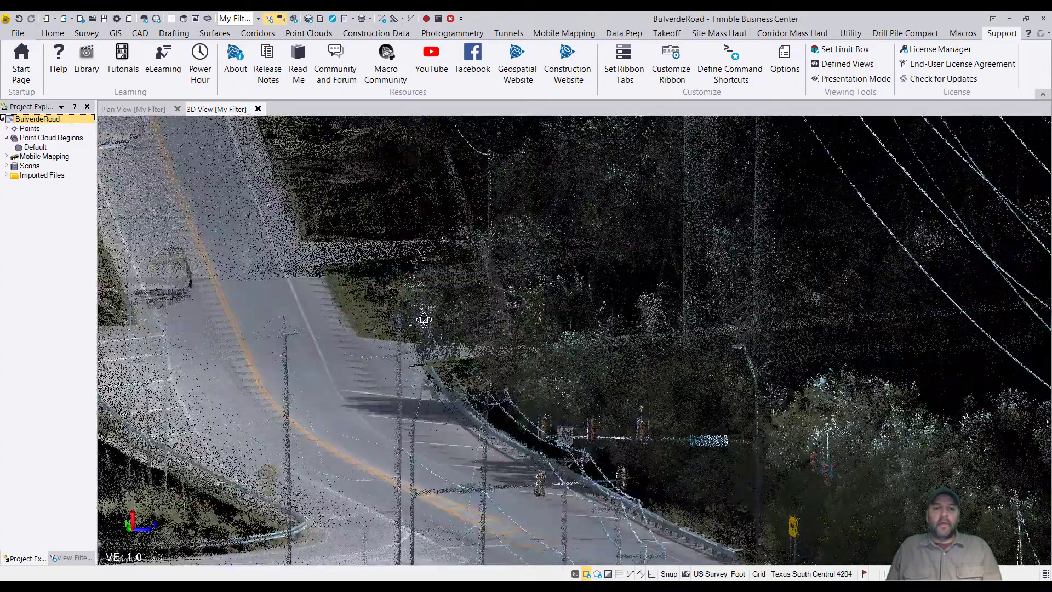
scroll(470, 371, "down", 1)
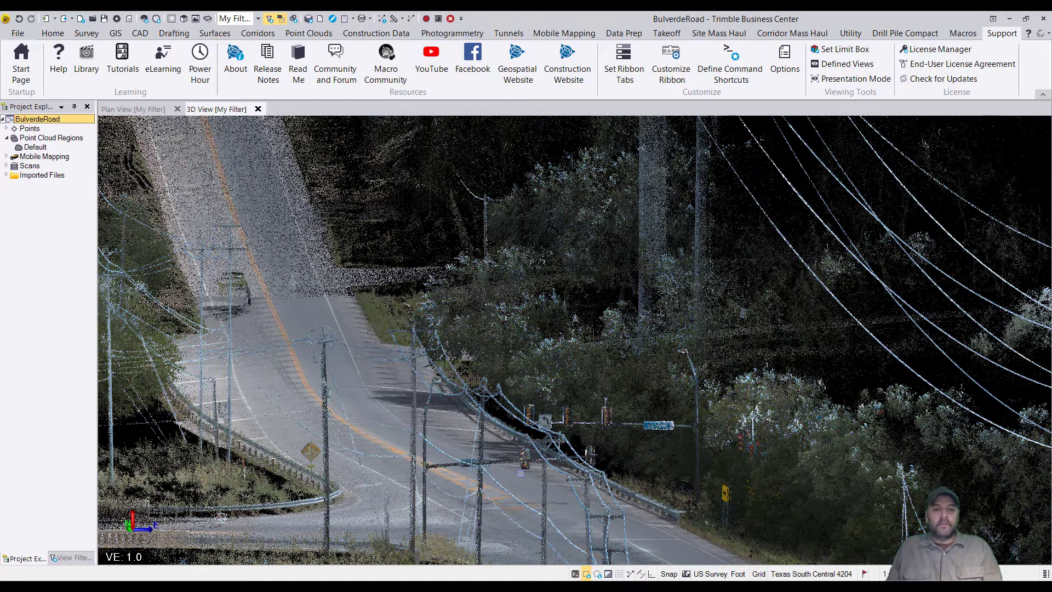
scroll(520, 472, "up", 2)
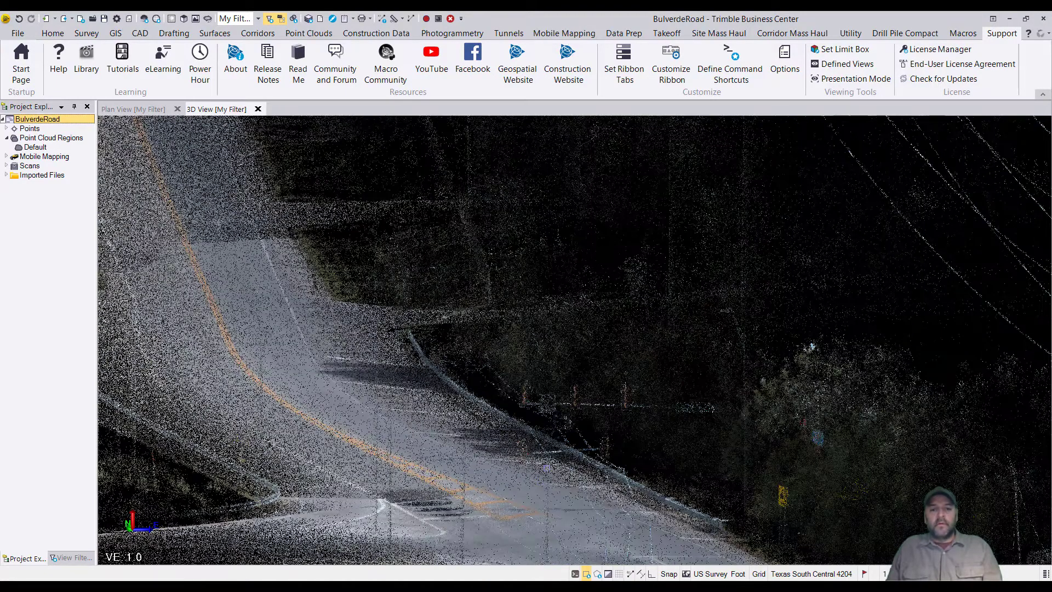
scroll(546, 466, "up", 3)
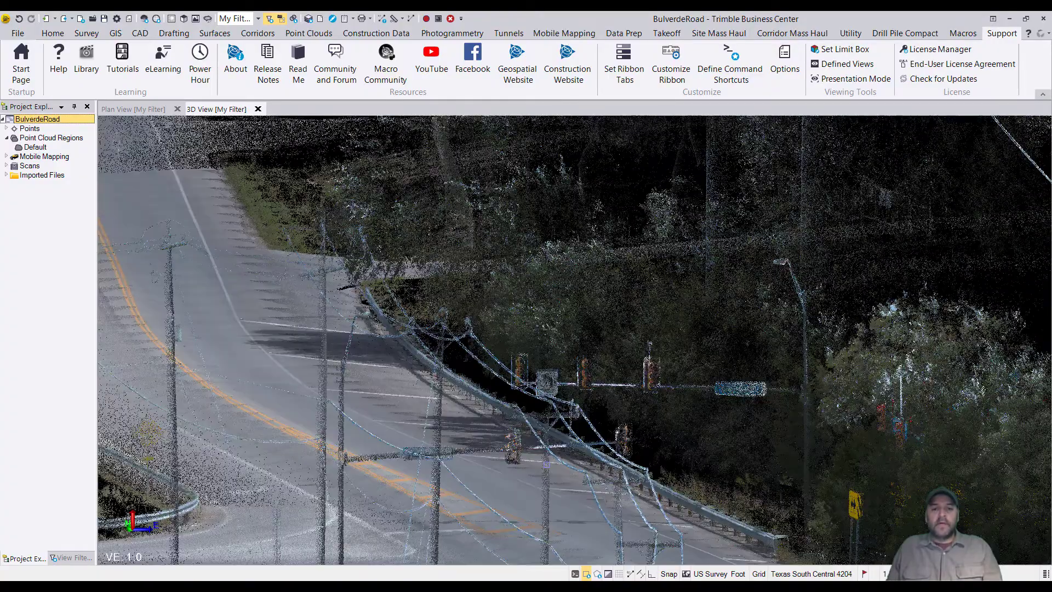
scroll(546, 465, "up", 3)
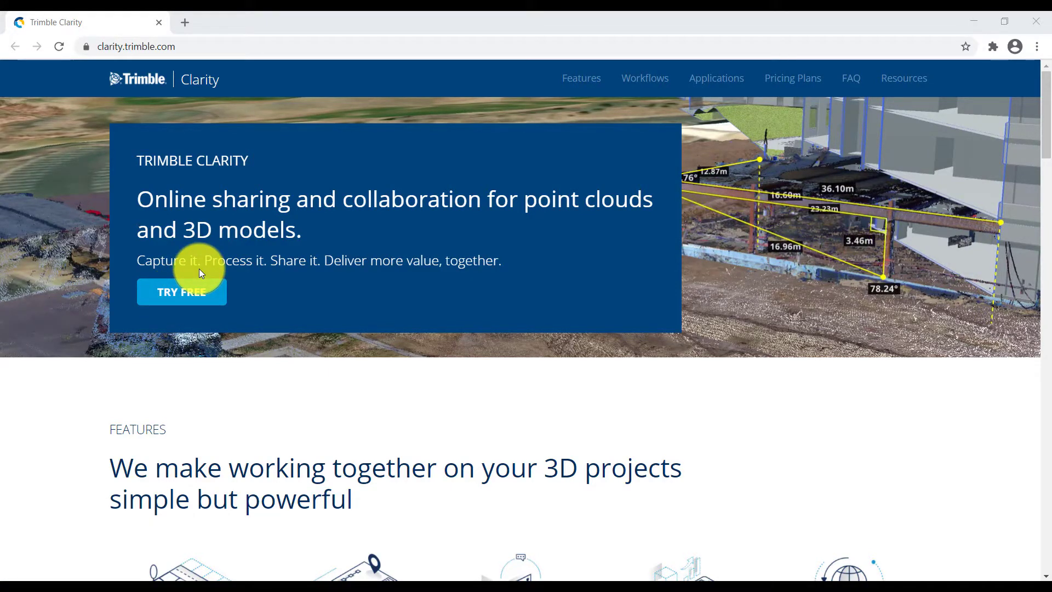
- Start the free trial from the Trimble Clarity website to open its sign-in page
left_click(192, 292)
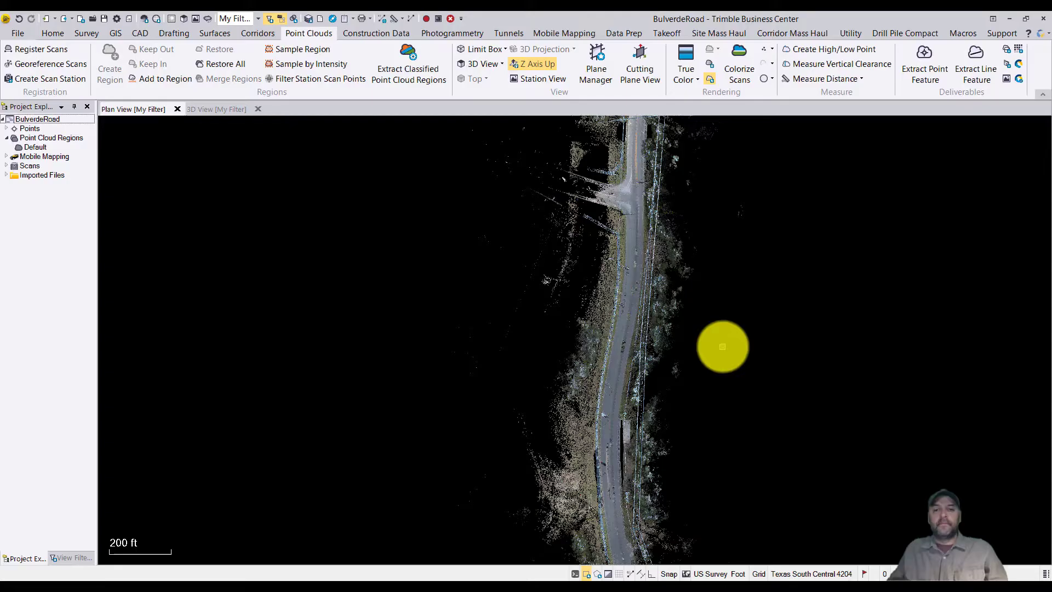
scroll(723, 345, "down", 3)
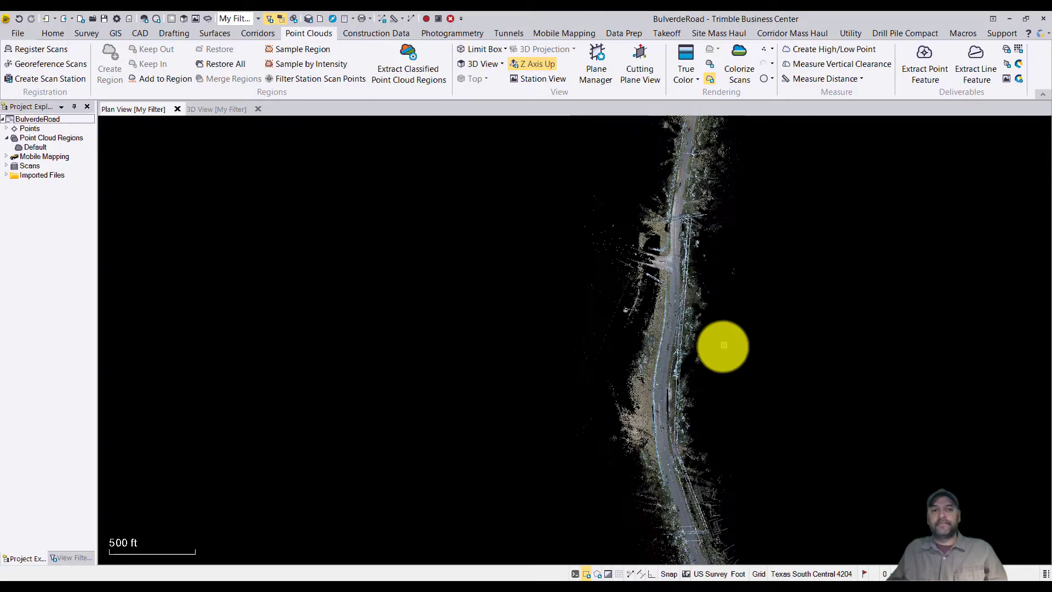
- Switch to Trimble Business Center, display the road scan in the 3D view and open the Publish to Clarity command
middle_click_drag(723, 345, 631, 356)
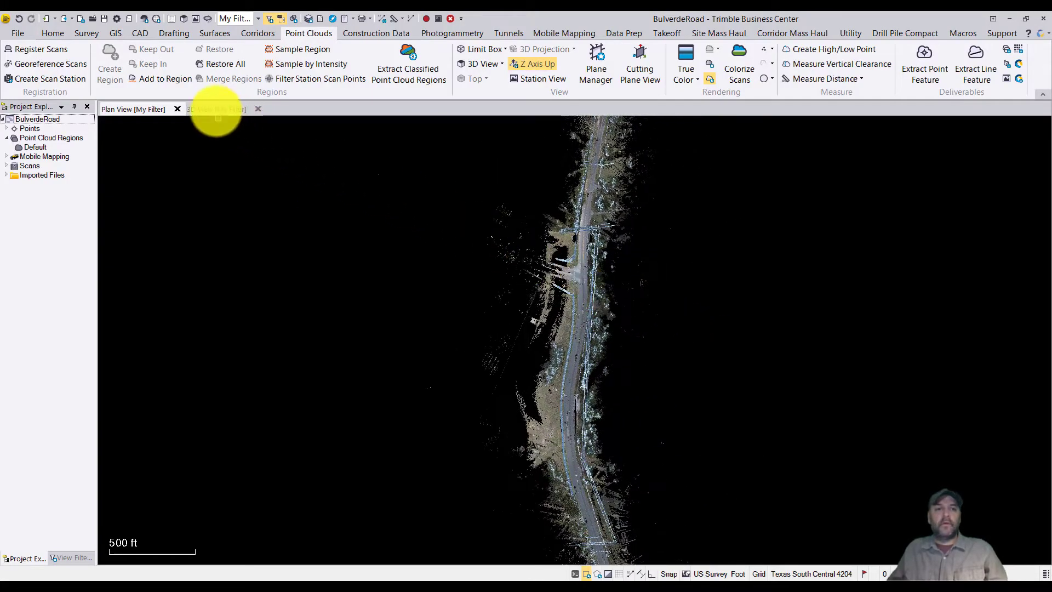
left_click(218, 110)
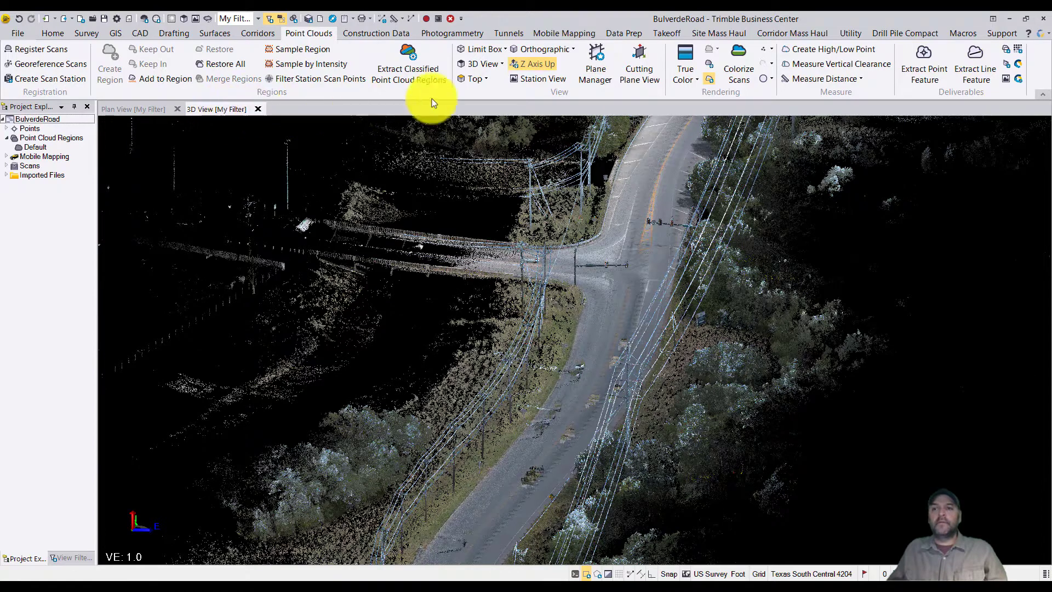
left_click(1017, 64)
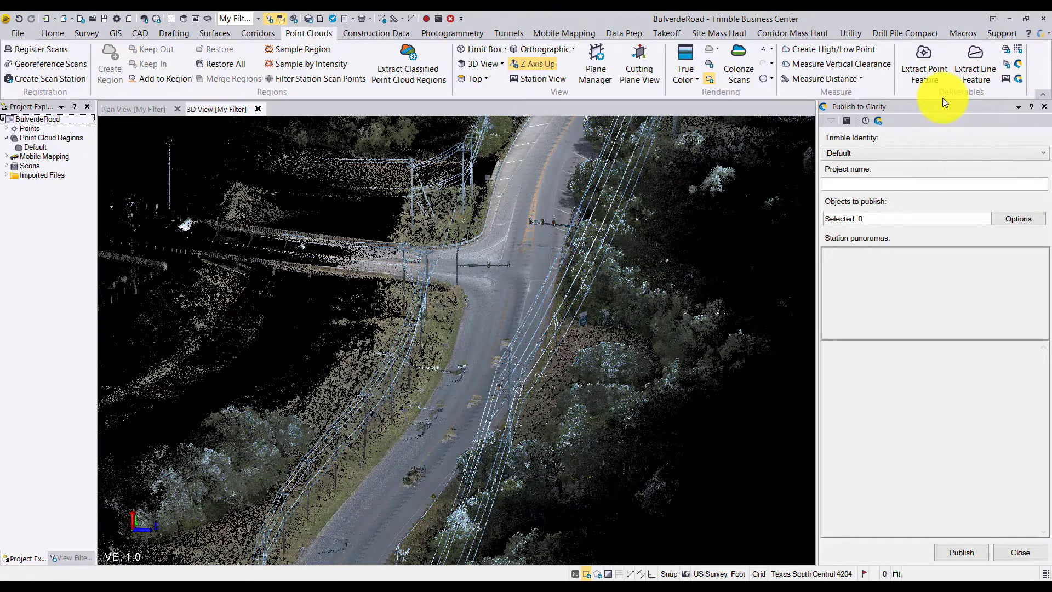
- Check the Trimble Clarity service profile and its sign-in status in the External Services - Profiles options
left_click(129, 18)
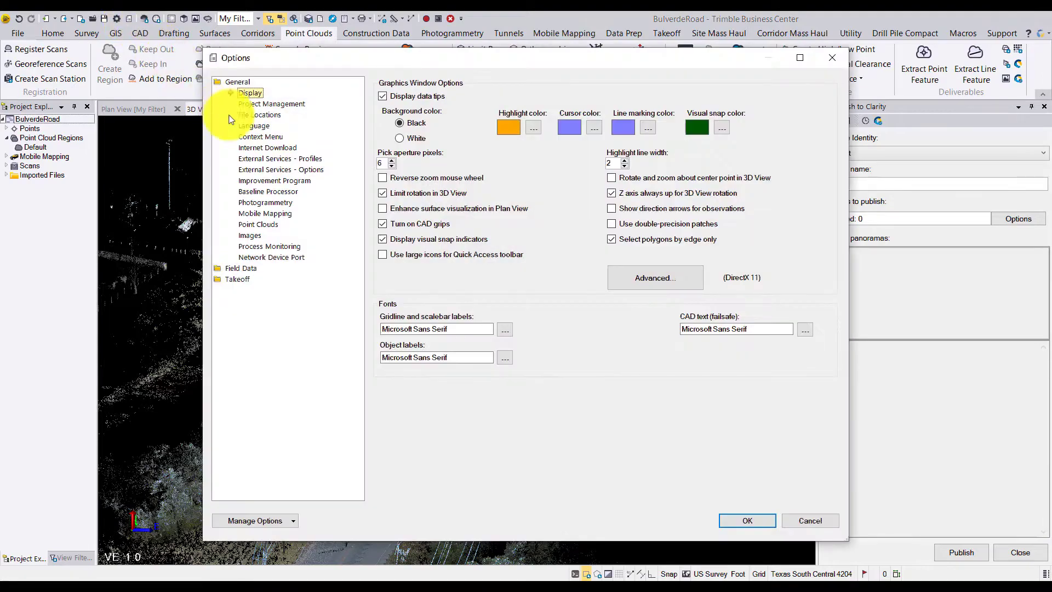
left_click(275, 159)
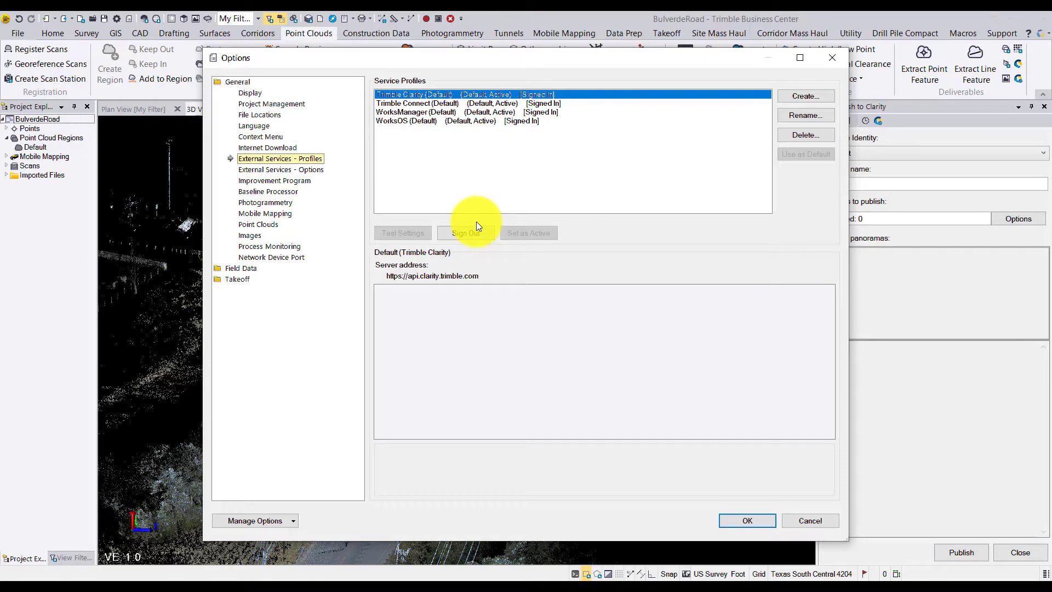
left_click(831, 57)
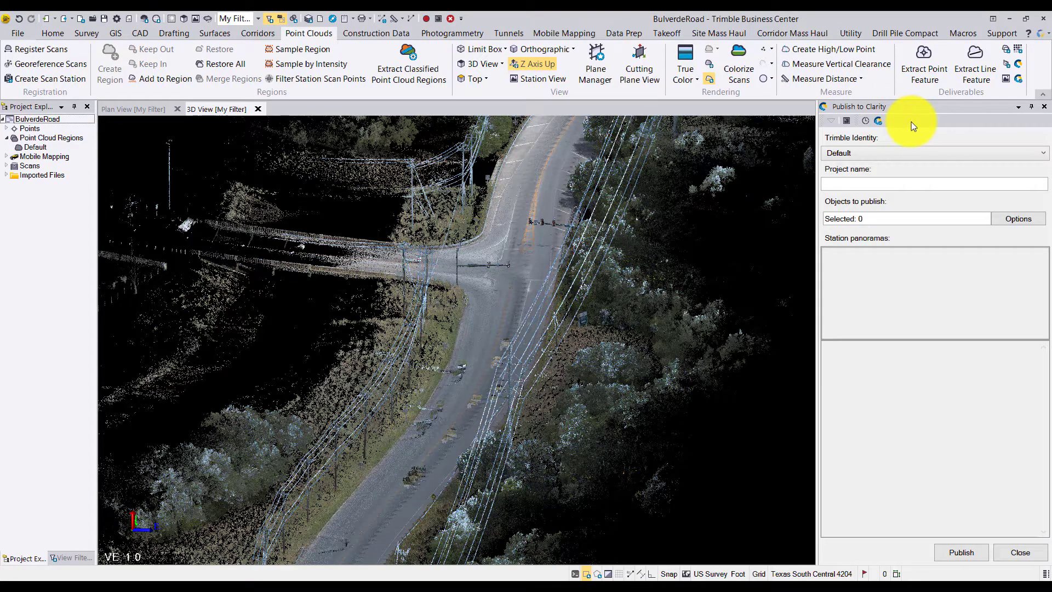
- Publish the Default point cloud region to Clarity under the project name Bulverde
left_click(860, 185)
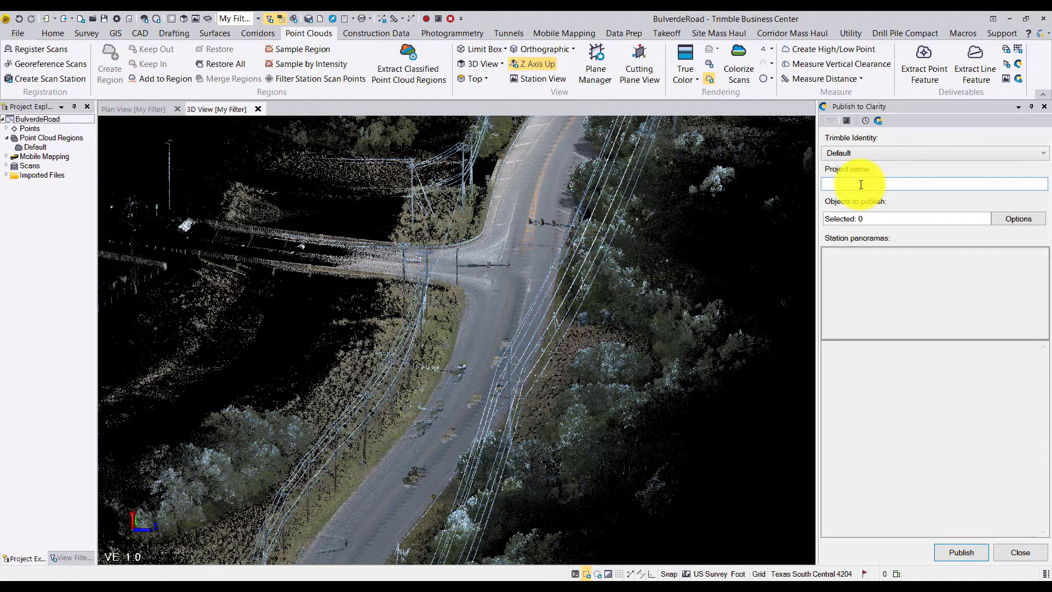
type("Bulverde")
left_click(874, 219)
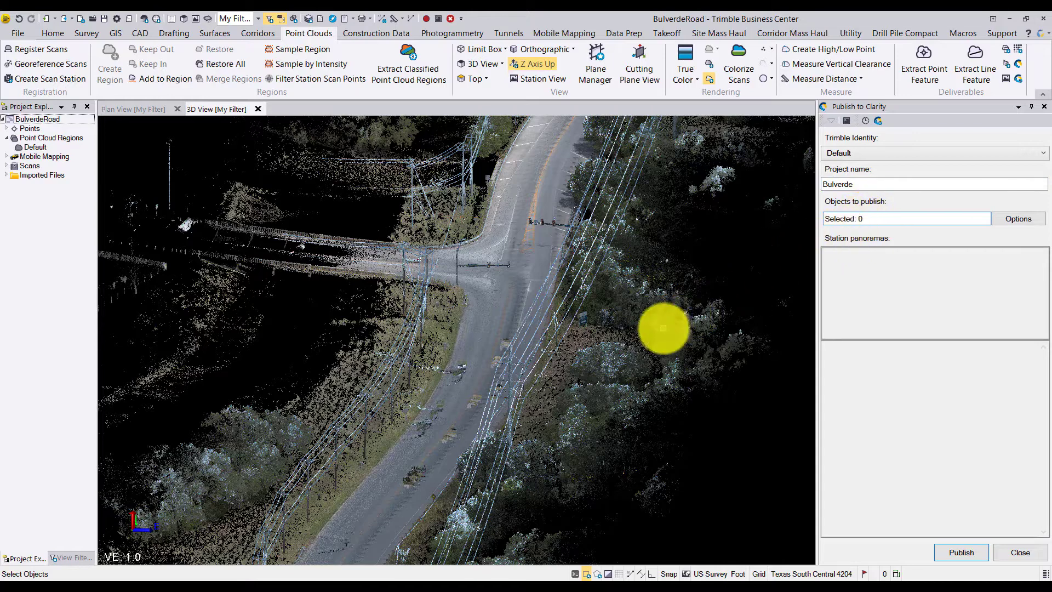
left_click(663, 328)
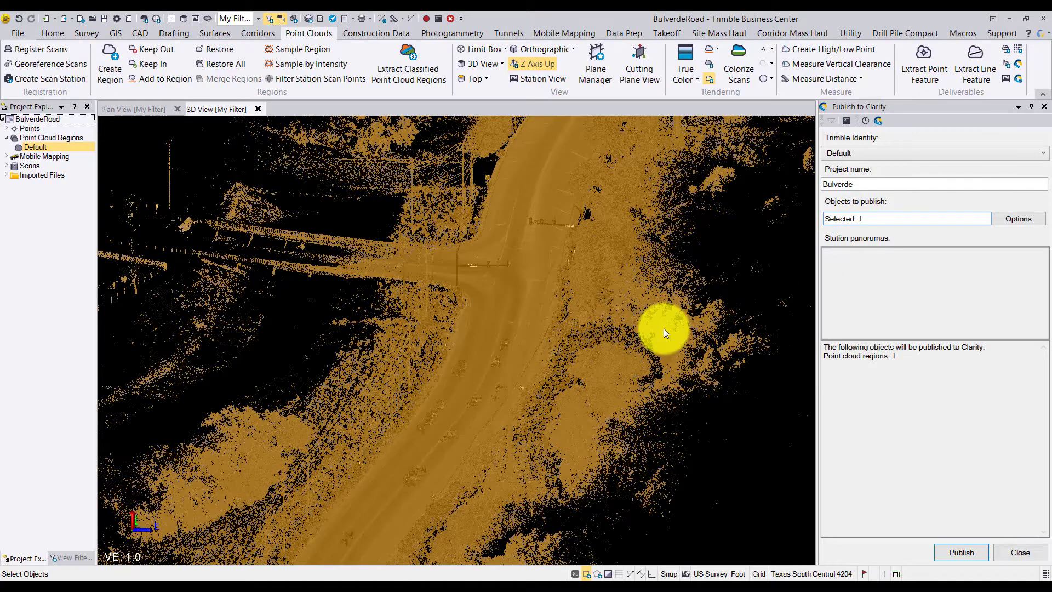
left_click(956, 551)
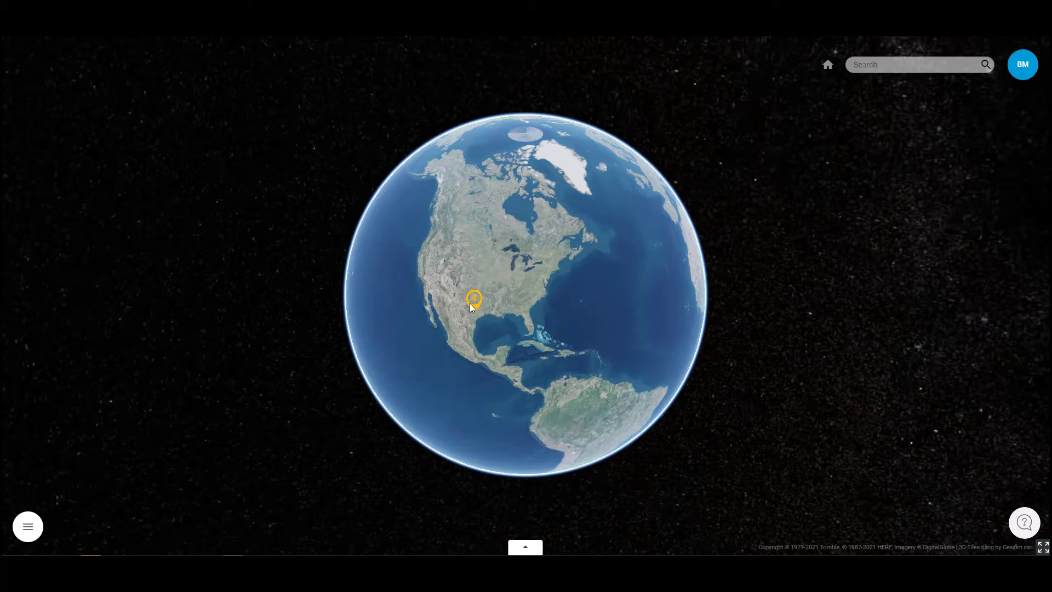
- In Trimble Clarity, open the Bulverde project folder and load the Bulverde.laz point cloud on the globe
left_click(526, 549)
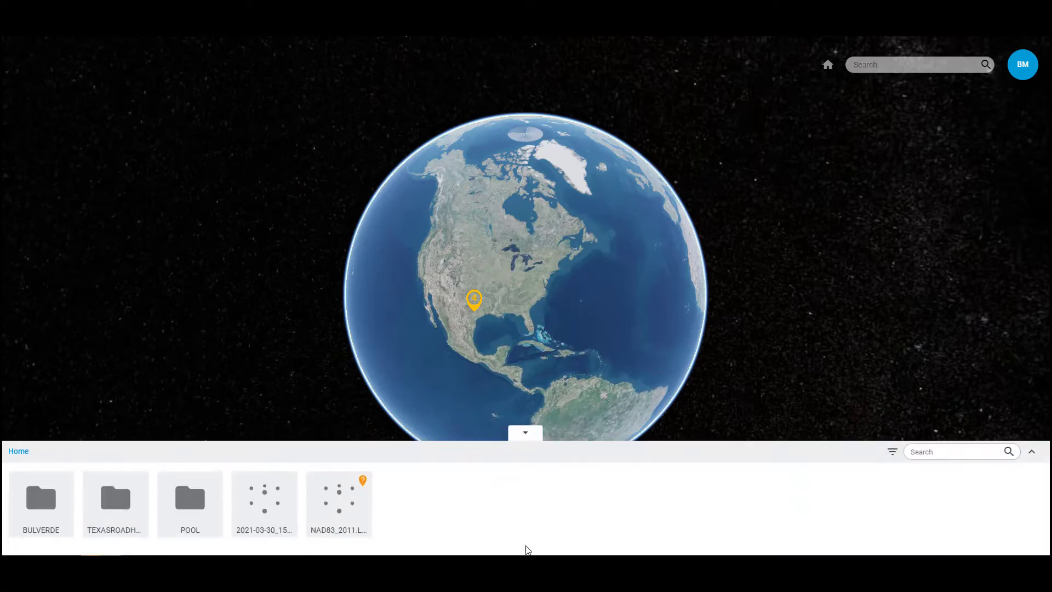
double_click(34, 504)
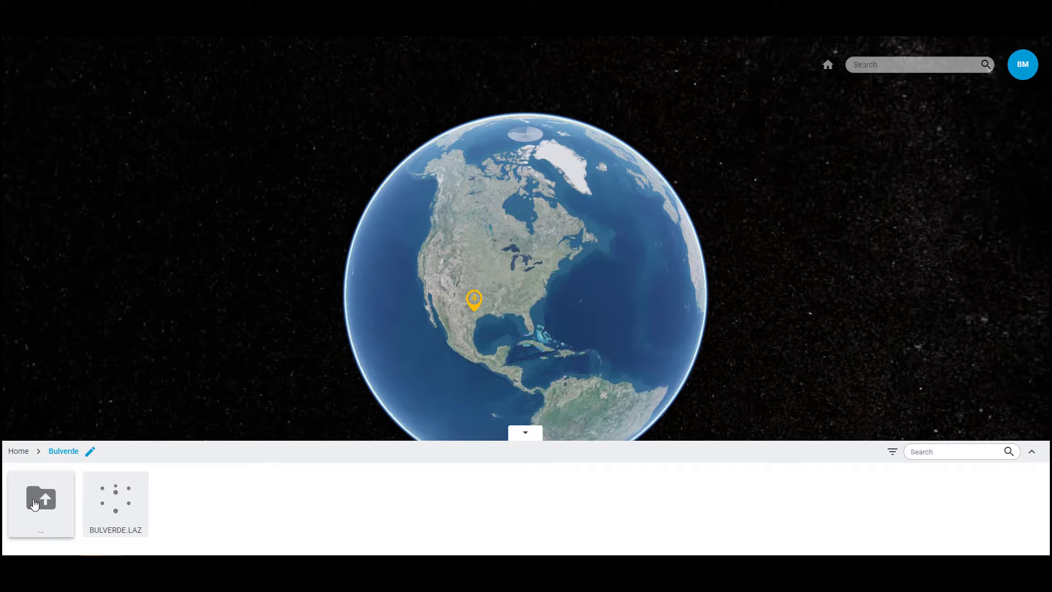
double_click(116, 502)
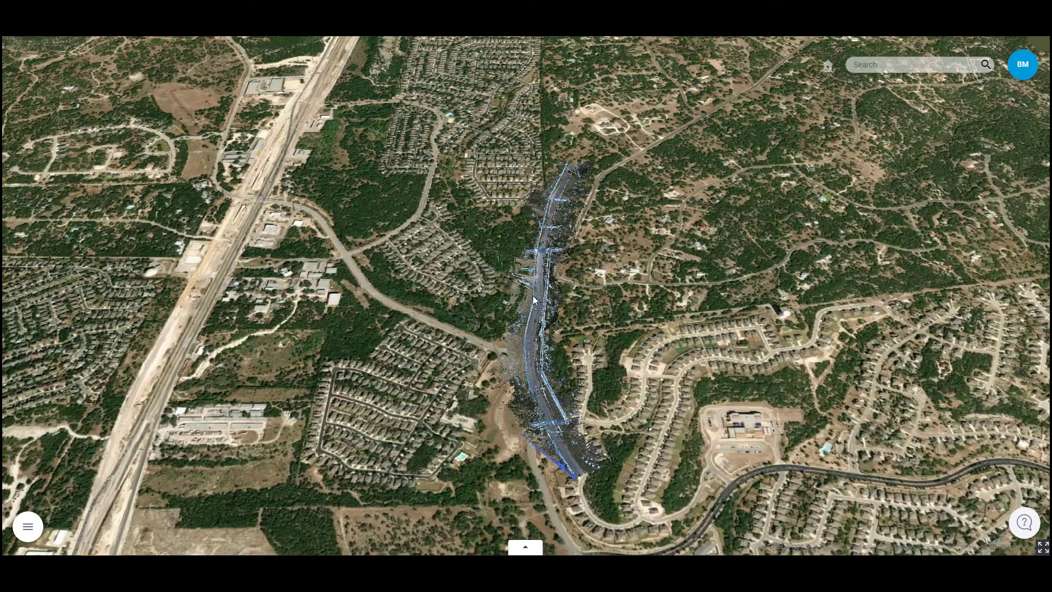
- Examine the published road point cloud over the aerial imagery, from the whole corridor down to the intersection, power lines and traffic signals
scroll(532, 295, "up", 3)
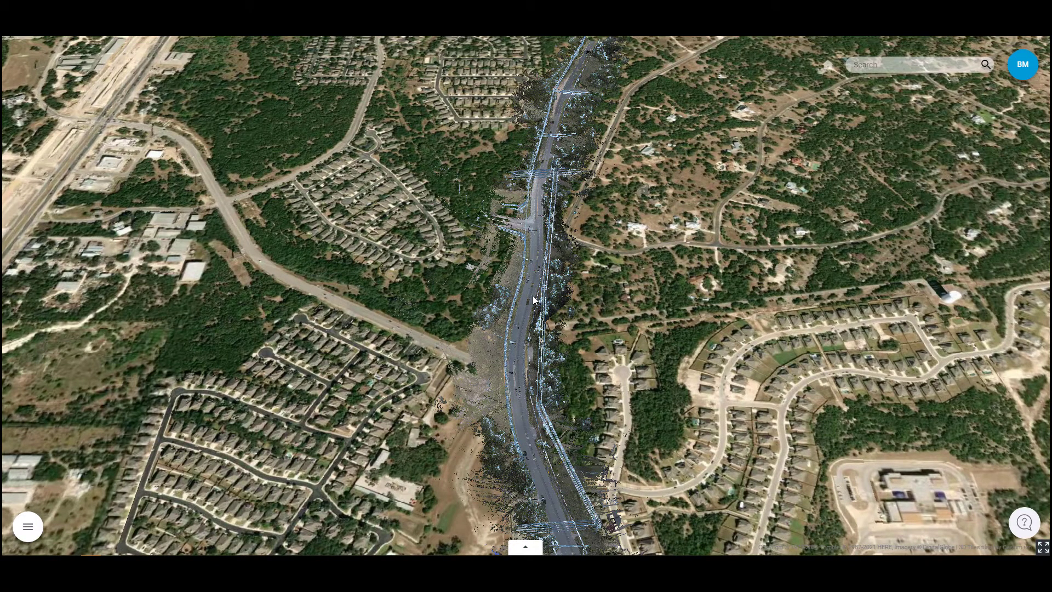
scroll(532, 295, "up", 5)
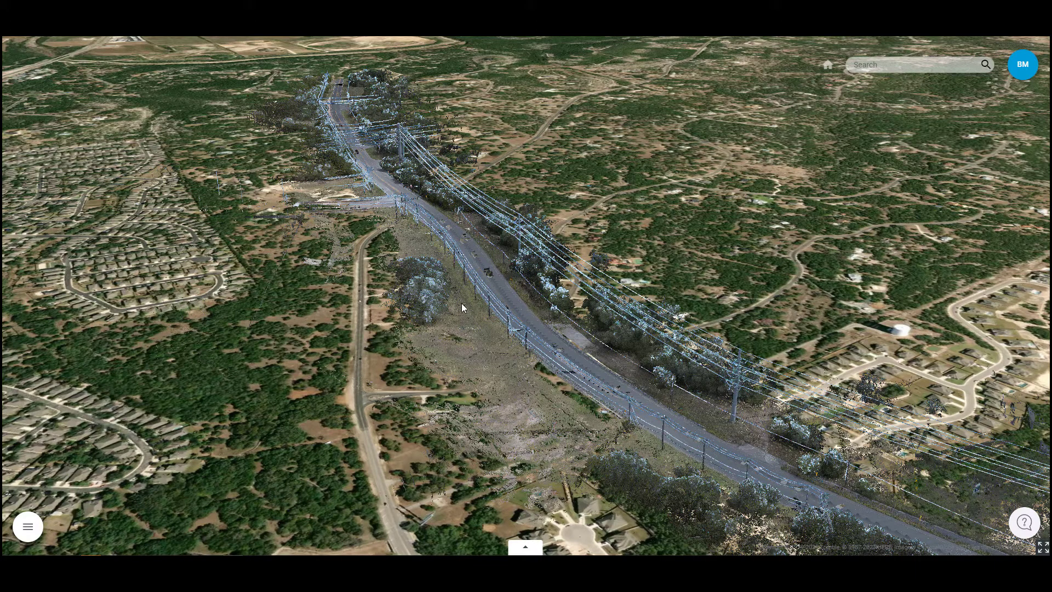
left_click_drag(461, 303, 525, 410)
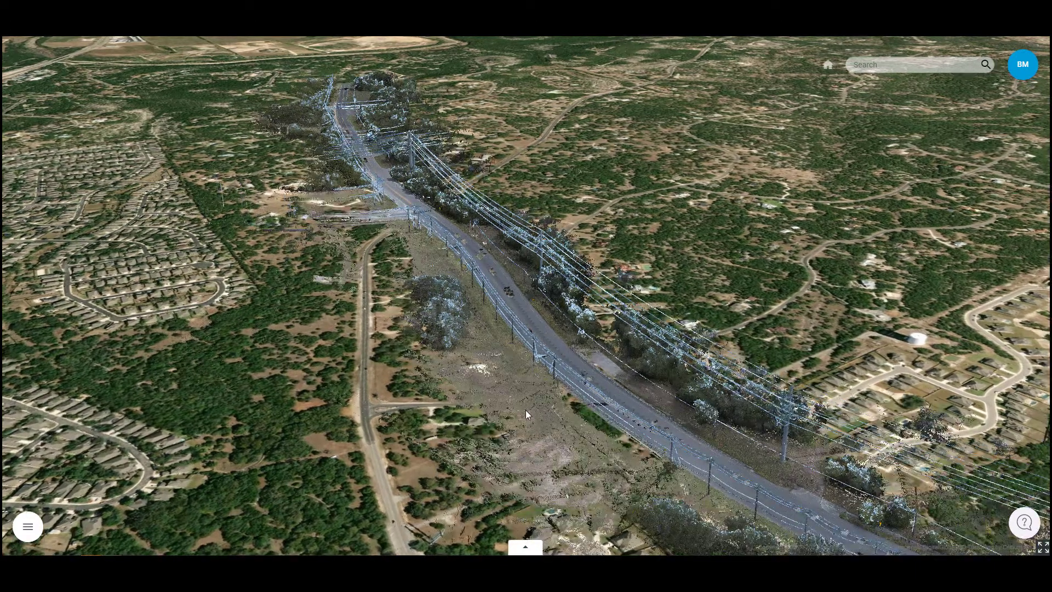
left_click_drag(496, 311, 508, 350)
left_click_drag(468, 239, 478, 273)
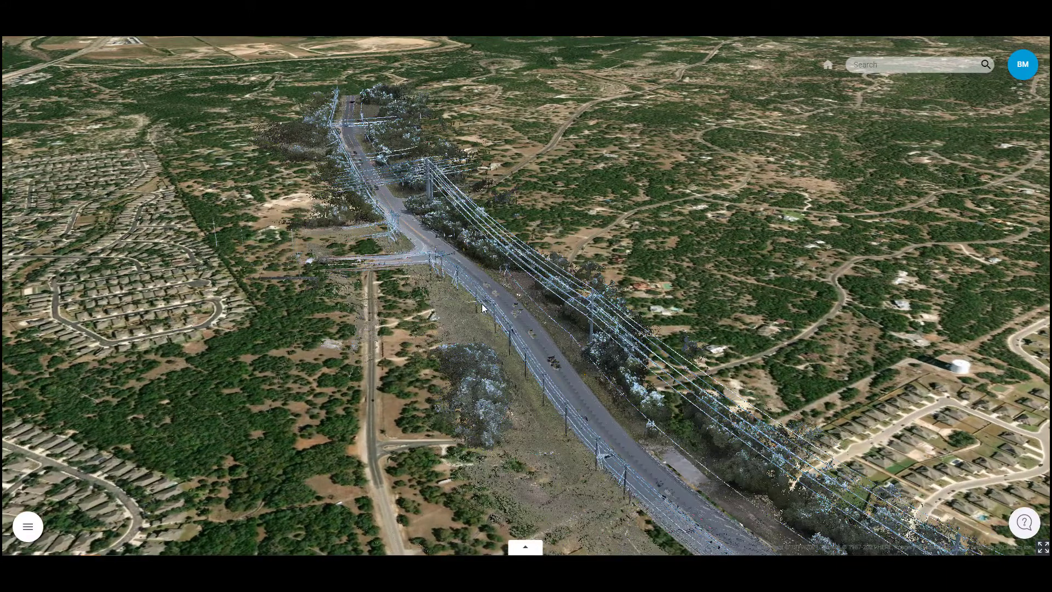
left_click_drag(450, 193, 445, 354)
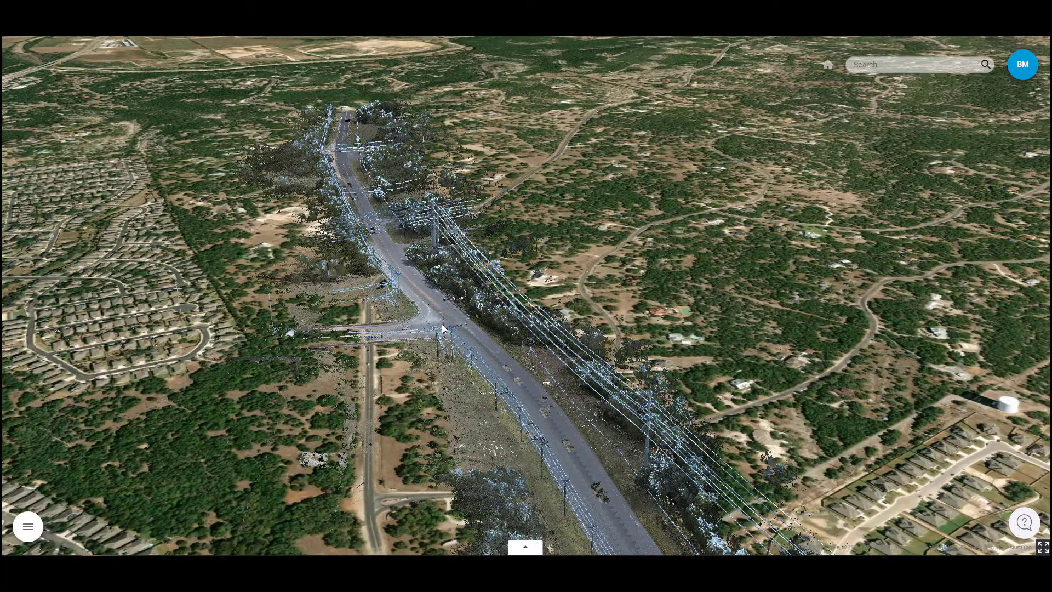
scroll(442, 312, "up", 2)
scroll(441, 312, "up", 2)
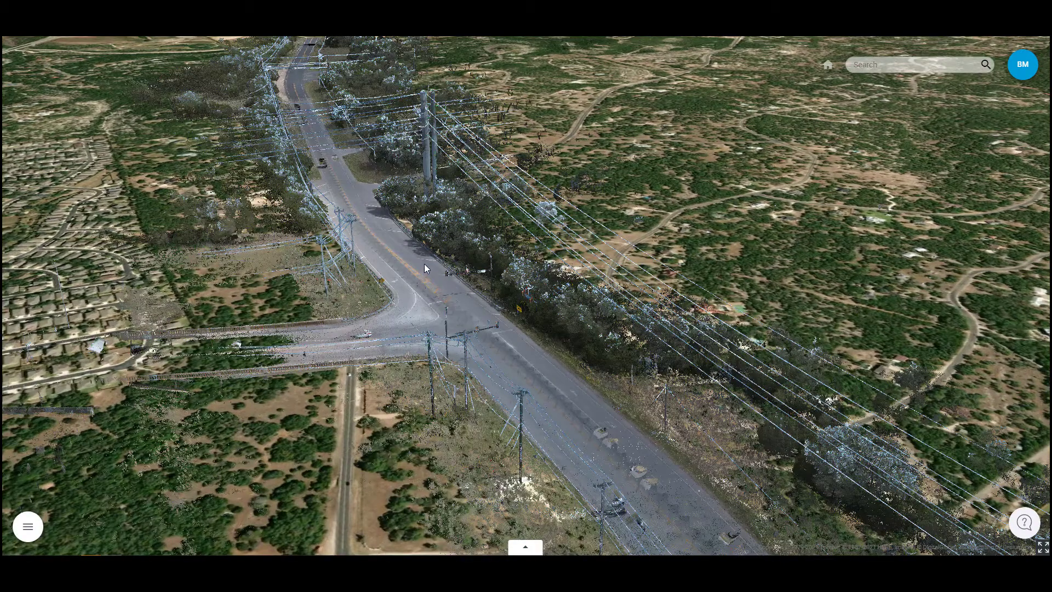
scroll(375, 126, "up", 1)
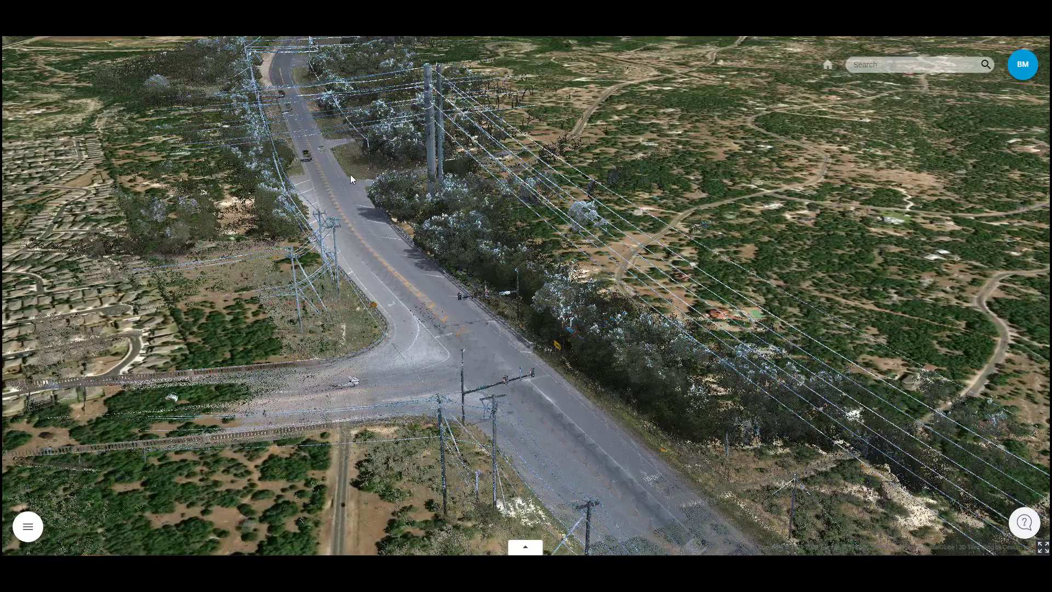
middle_click_drag(350, 175, 393, 191)
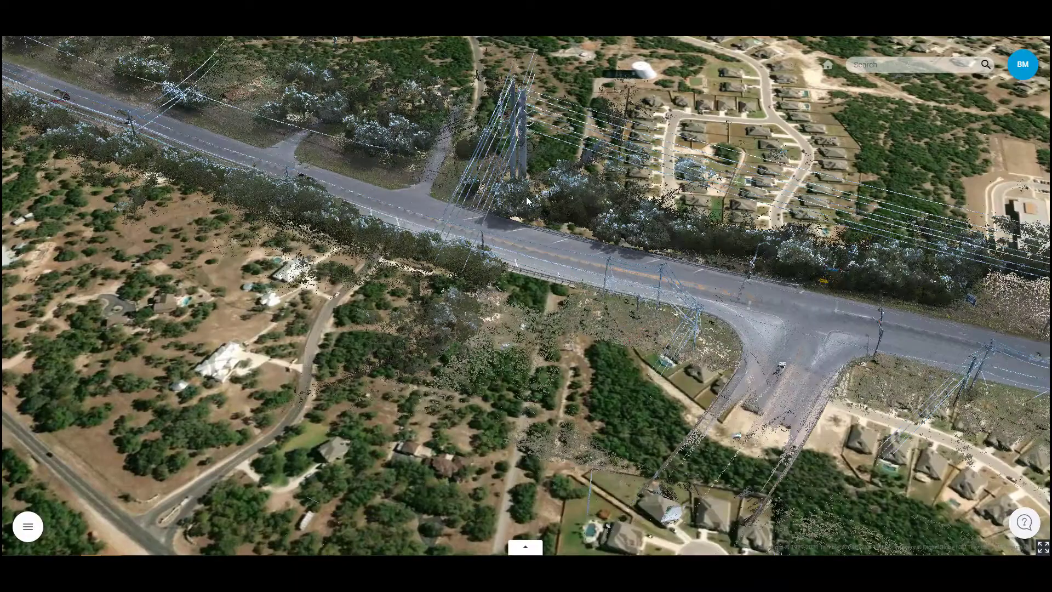
scroll(550, 234, "up", 5)
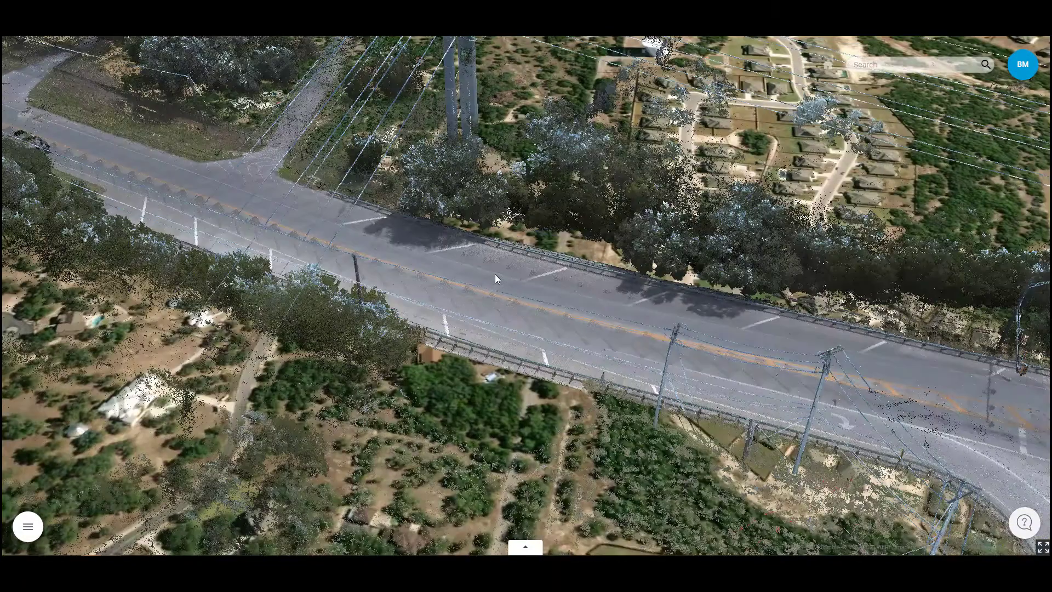
middle_click_drag(508, 290, 412, 247)
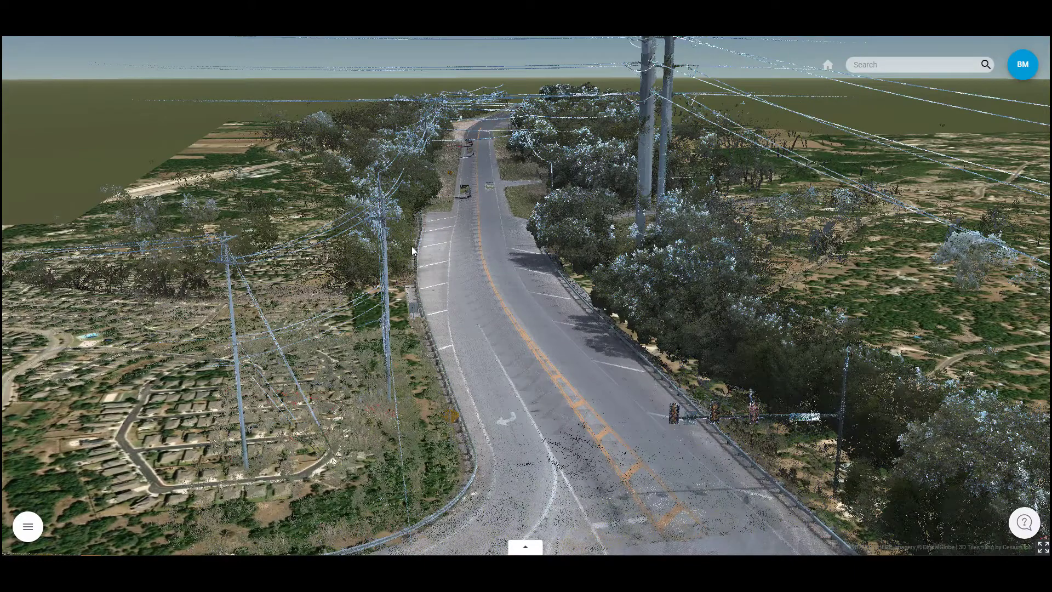
scroll(411, 250, "up", 2)
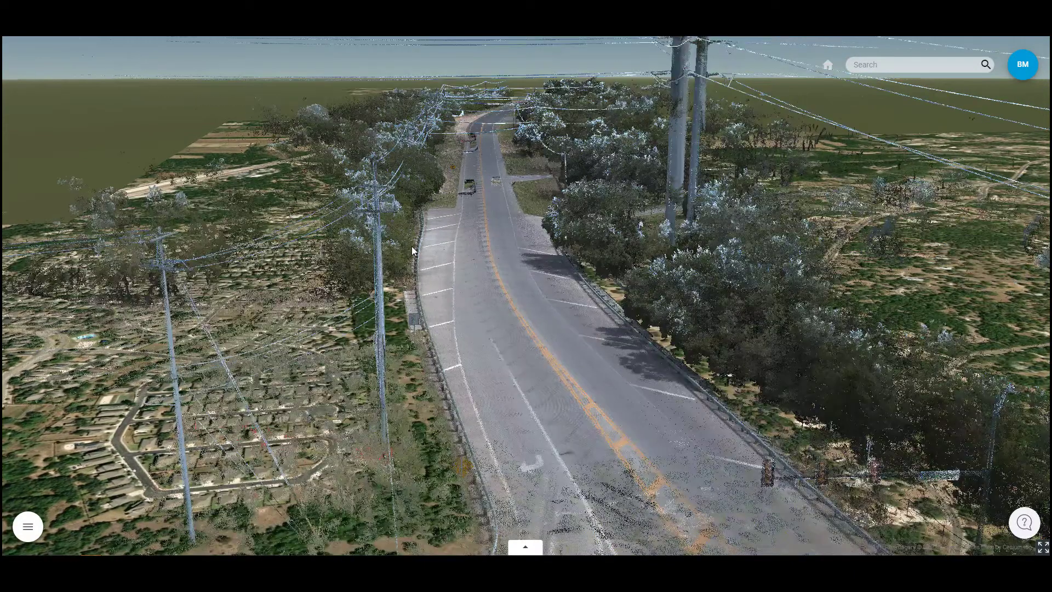